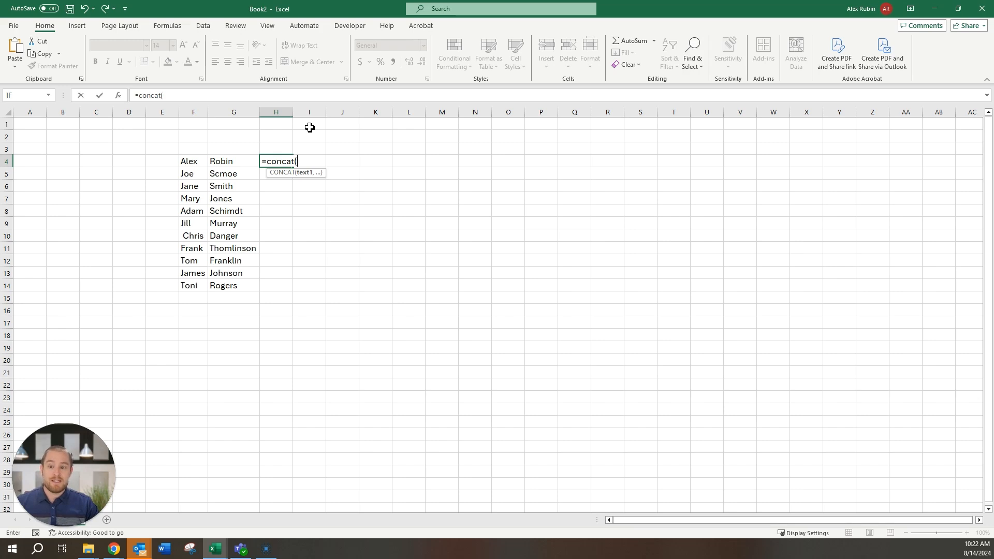
Step: Build a CONCAT formula in H4 with the function arguments dialog, joining F4 as Text1 and G4 as Text2
left_click(119, 96)
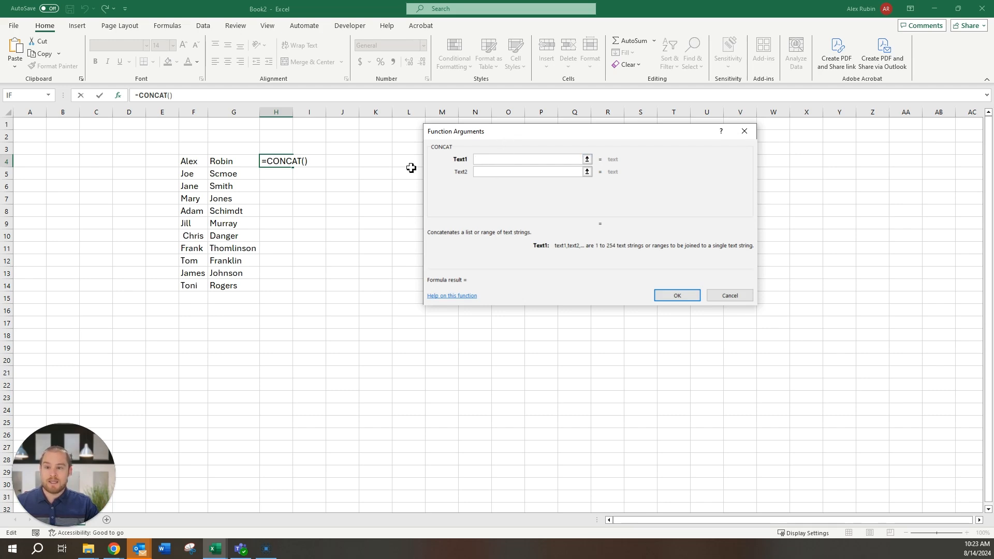
left_click(193, 165)
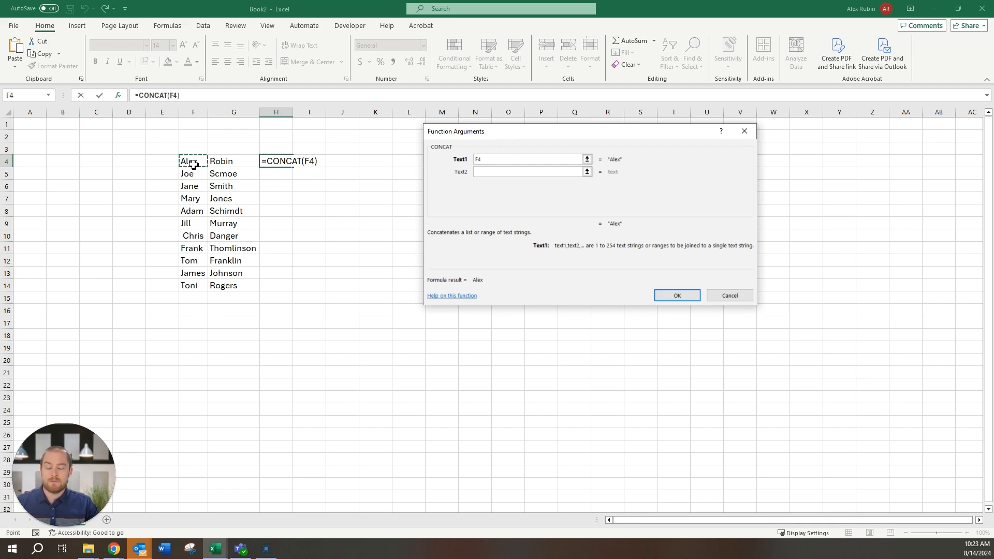
left_click(499, 172)
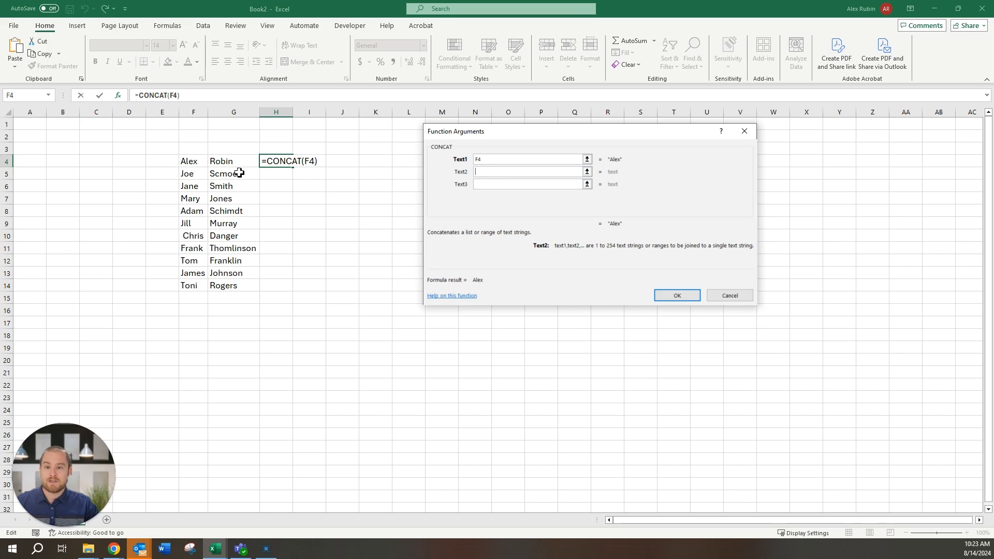
left_click(235, 165)
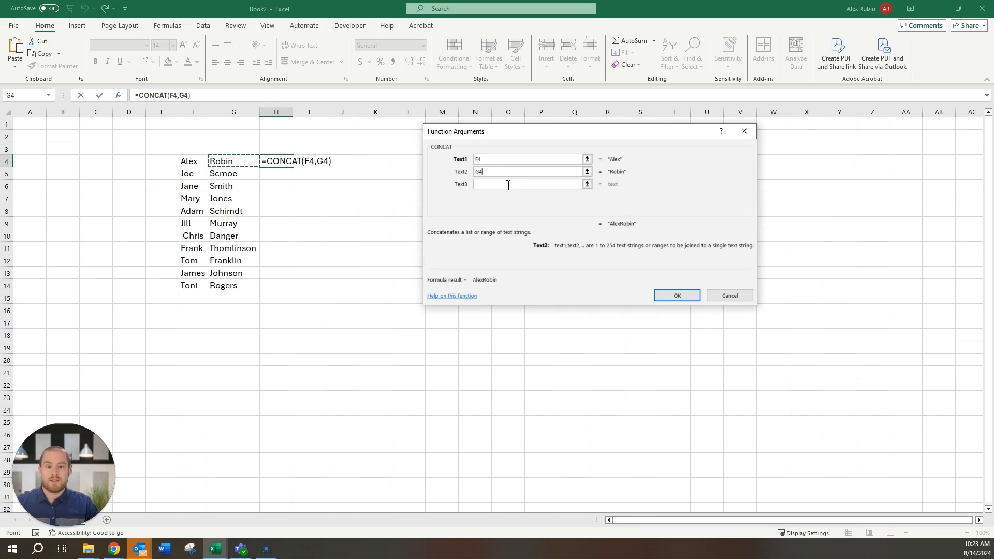
key("Return")
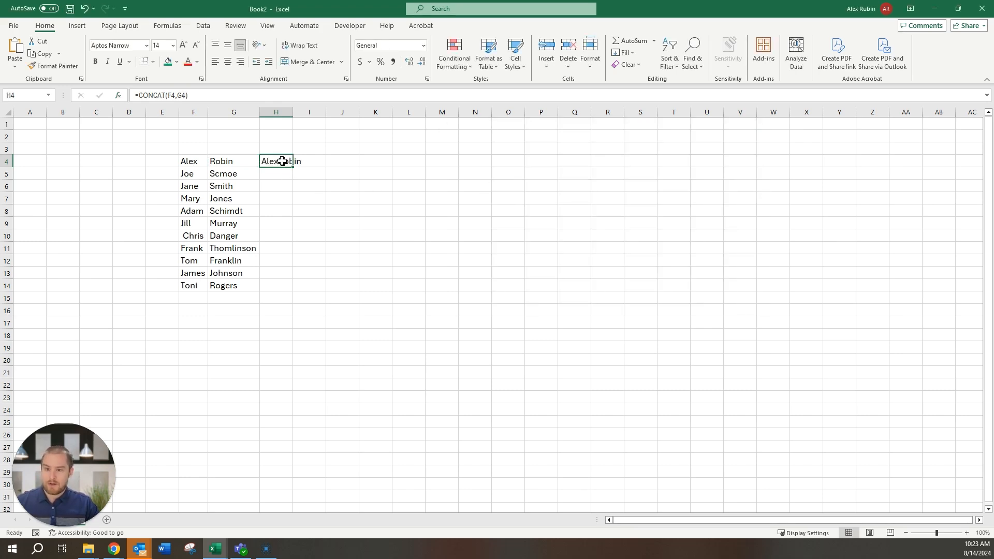
Step: Copy the H4 formula into H5:H14 and autofit the width of column H
key("ctrl+c")
left_click_drag(279, 174, 276, 286)
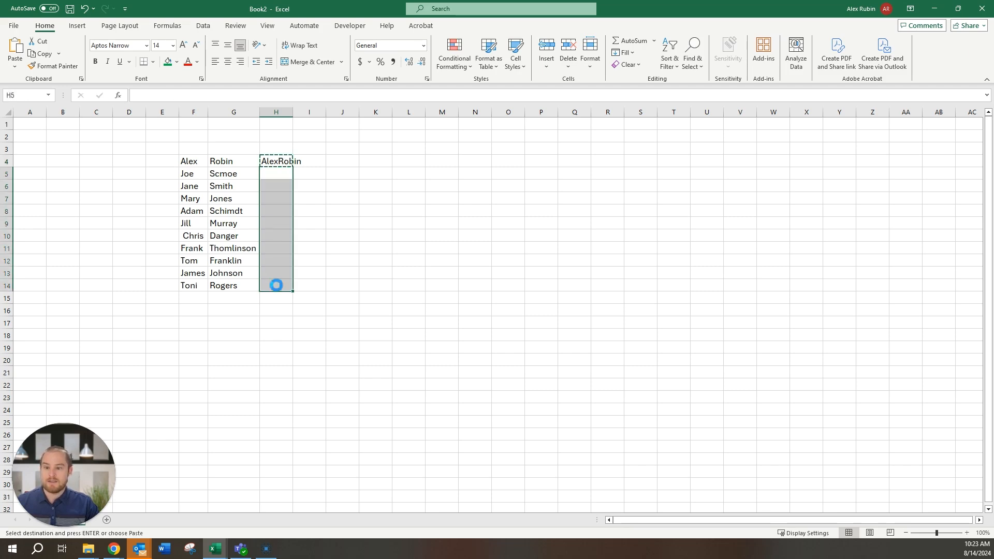
key("ctrl+v")
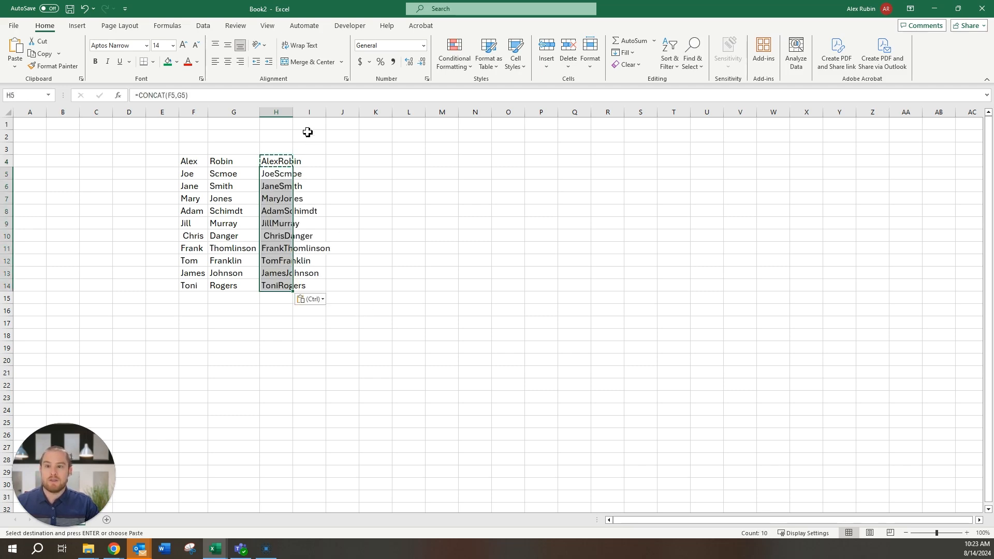
double_click(295, 110)
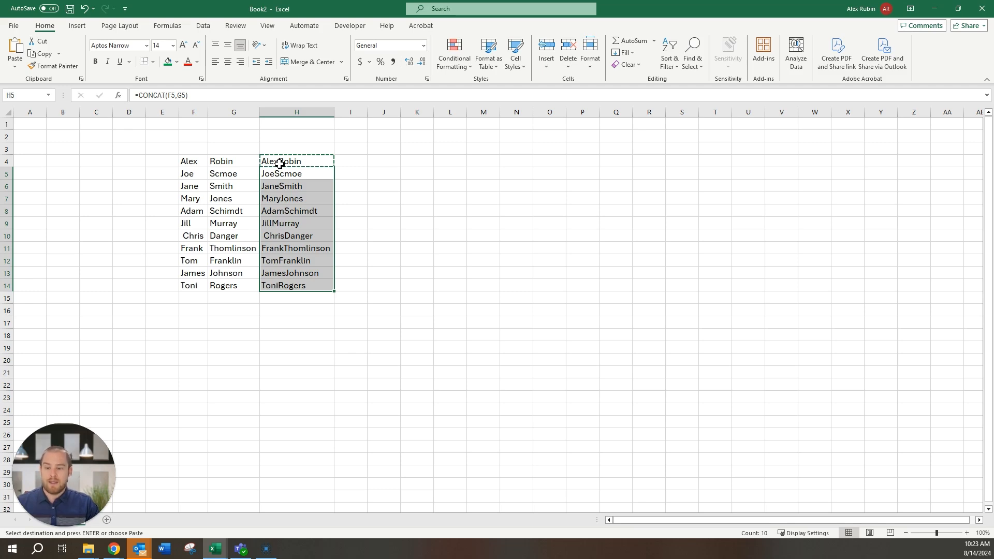
Step: Undo the column H autofit, the pasted formulas and the CONCAT formula in H4
key("ctrl+z")
key("ctrl+z")
key("ctrl+z")
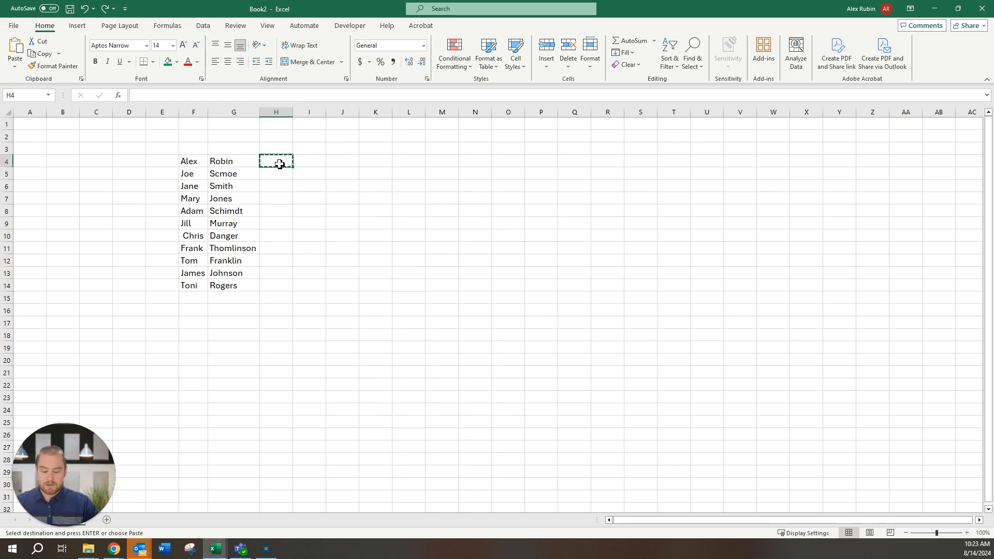
Step: Enter the formula =concat(F4," ",G4) in H4 to join the first and last names with a space
type("=")
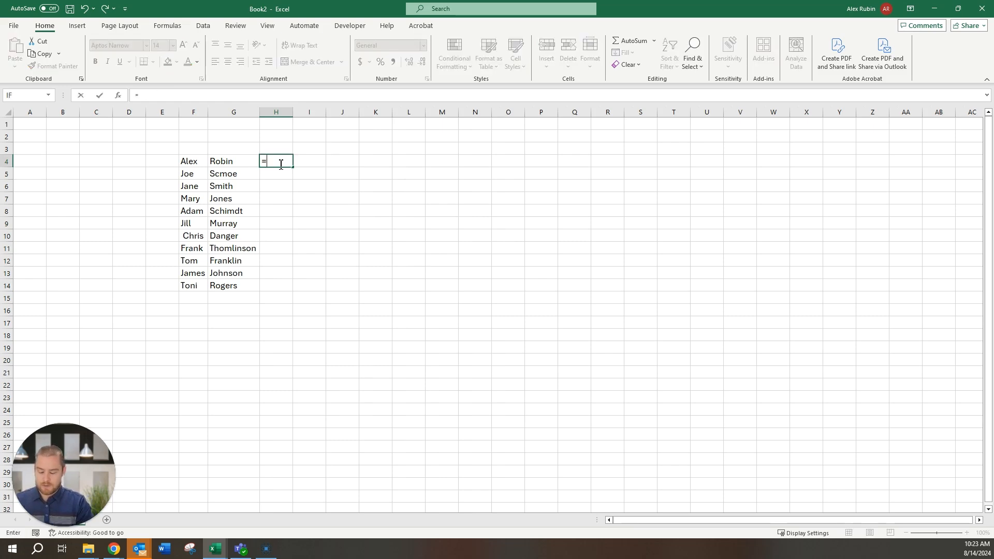
type("concat")
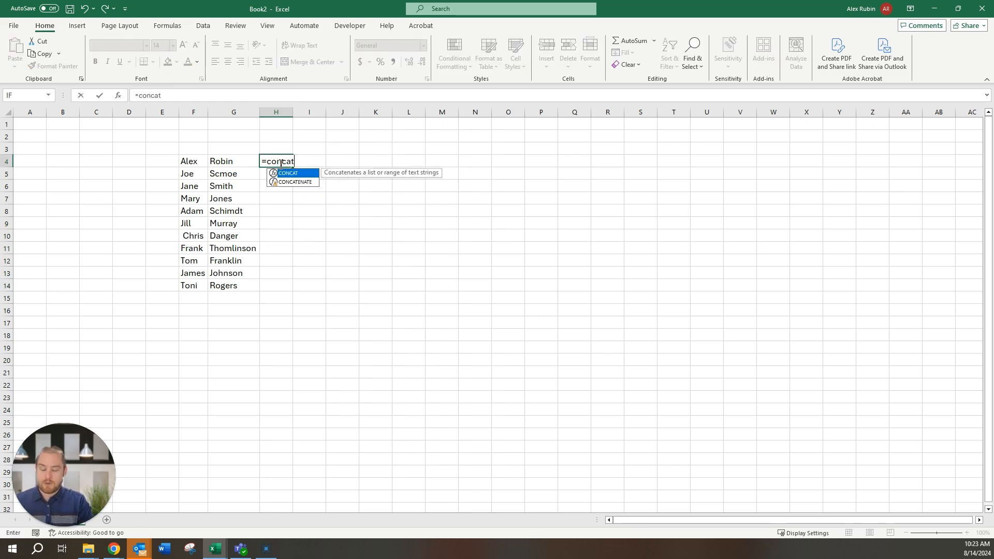
type("(")
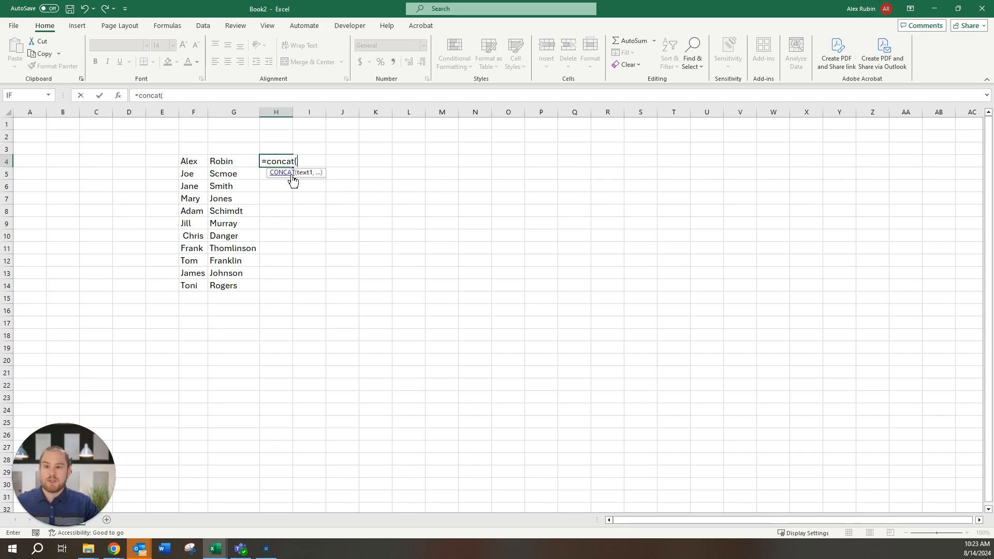
left_click(192, 161)
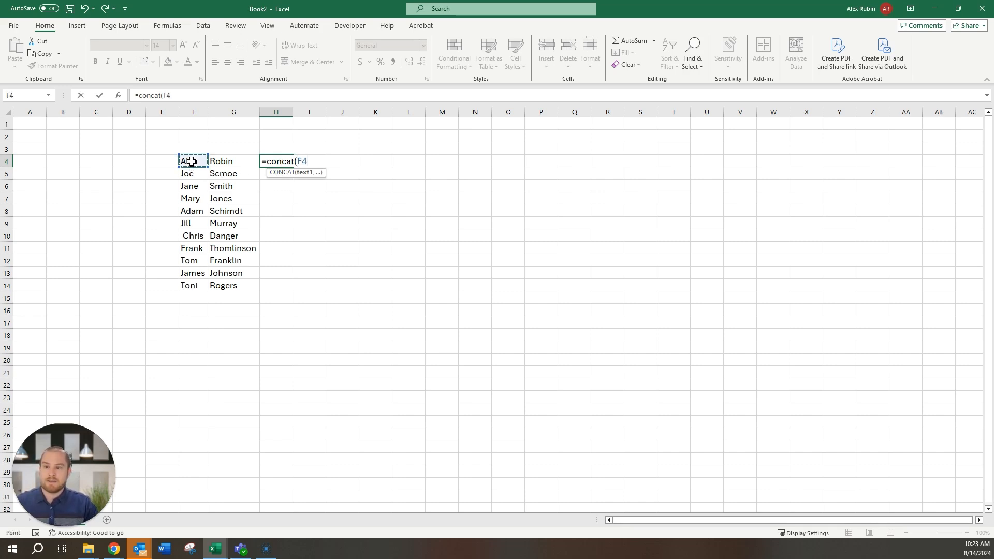
type(",")
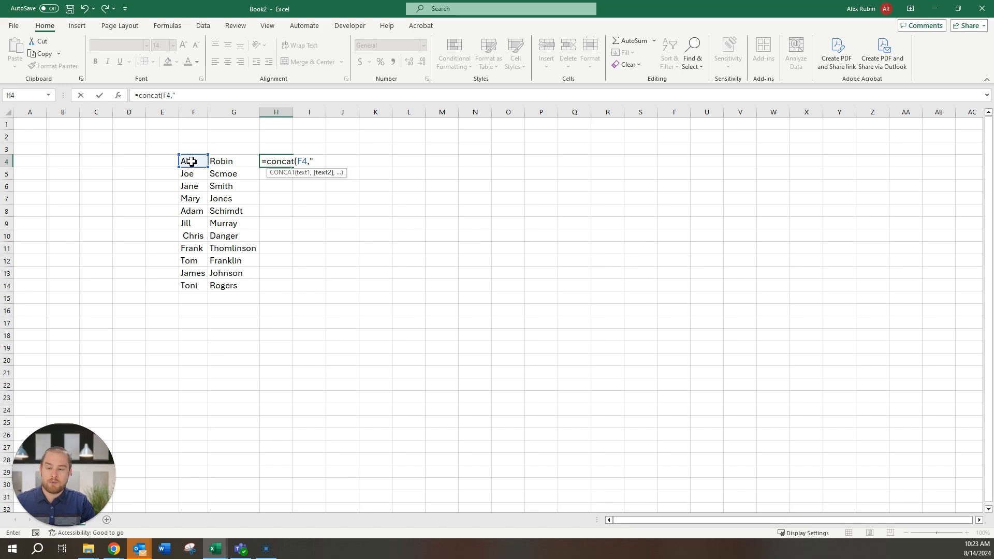
type("\" \",")
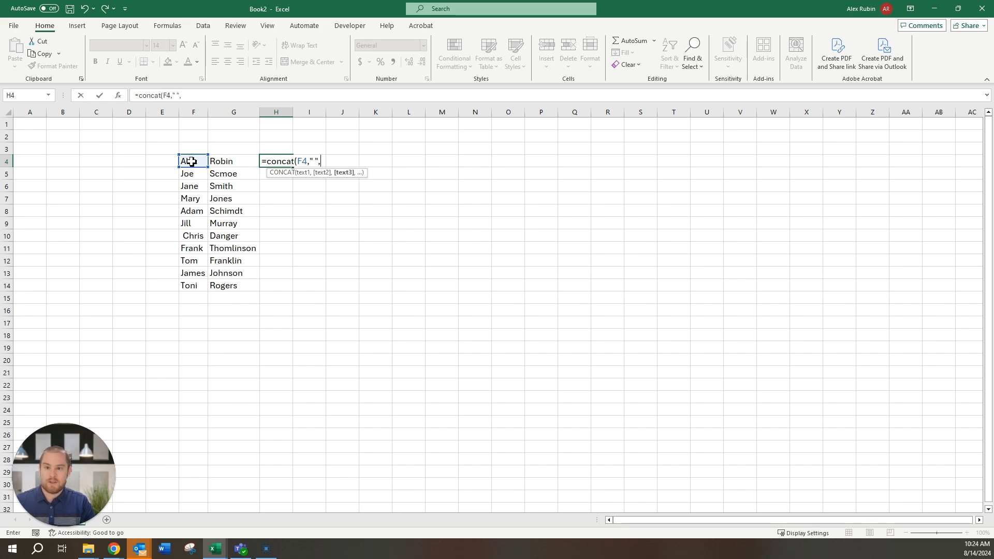
left_click(229, 164)
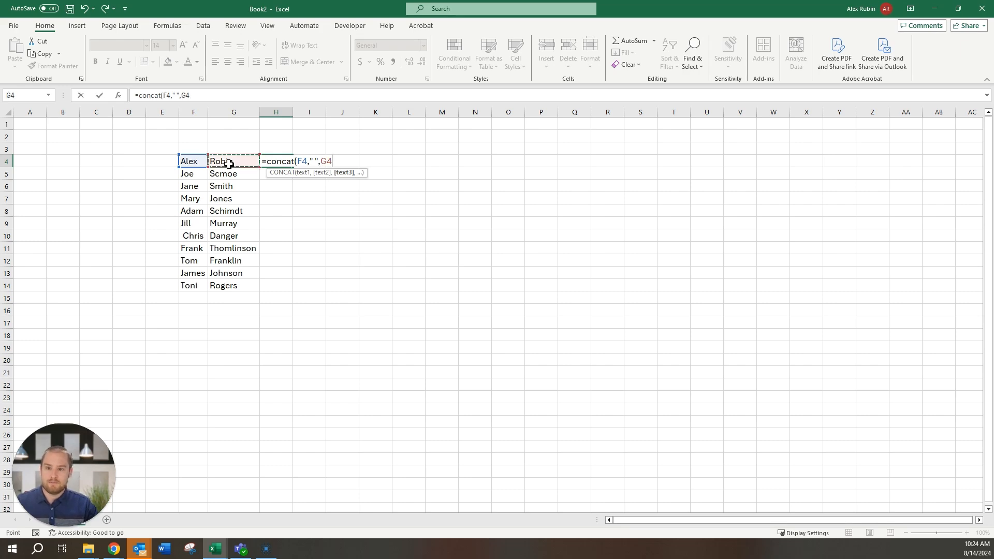
type(")")
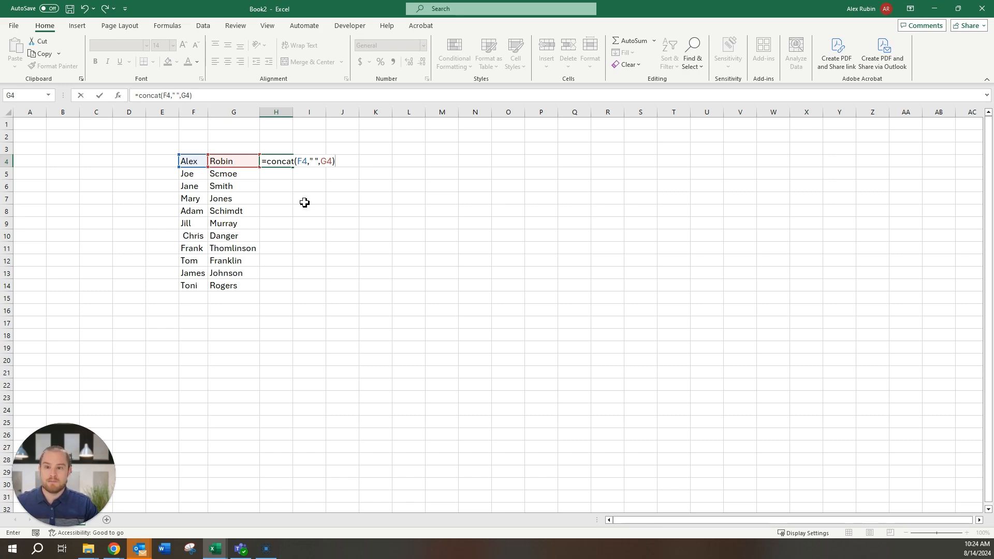
key("Return")
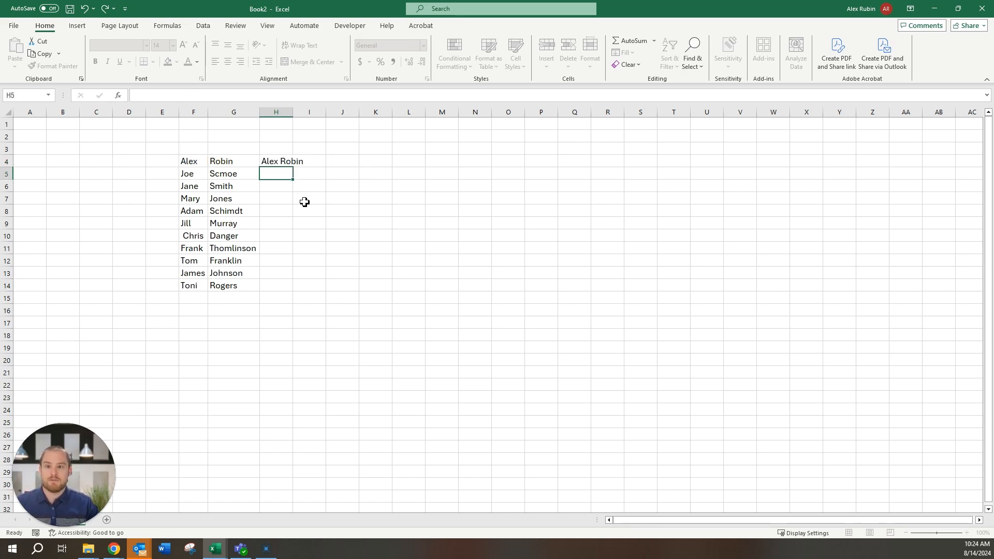
Step: Fill the H4 formula down to H14 and autofit column H to the full names
left_click(288, 112)
left_click_drag(293, 115, 294, 114)
double_click(294, 115)
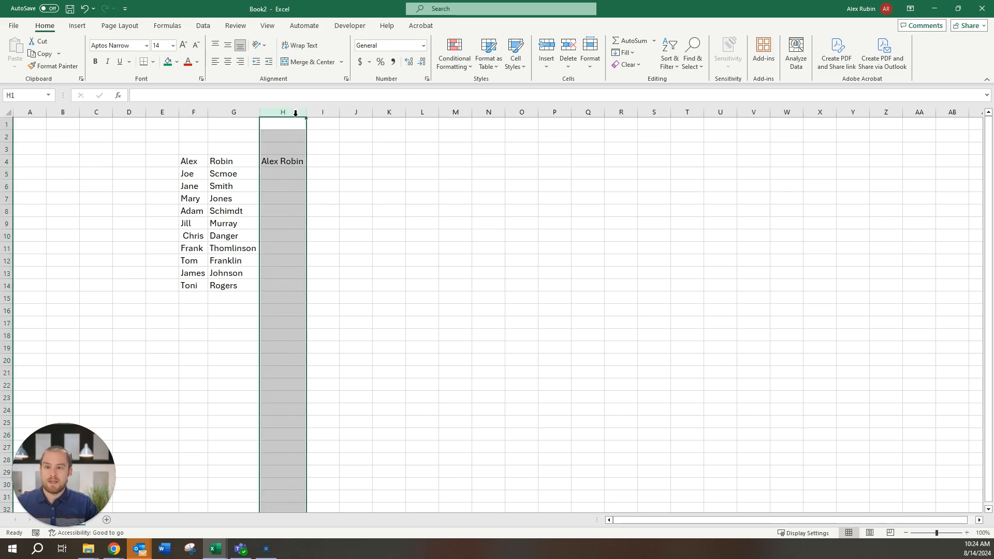
left_click(299, 161)
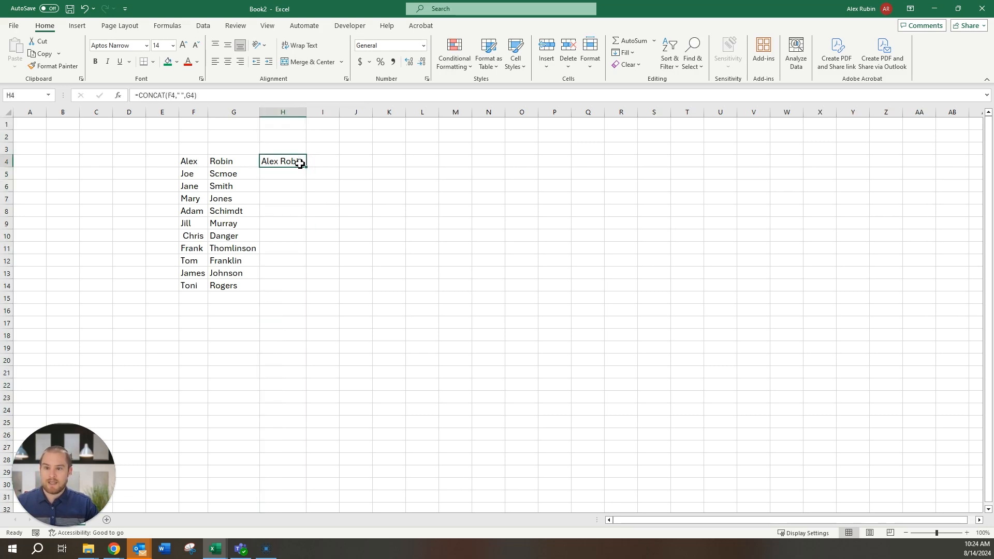
left_click_drag(309, 168, 305, 291)
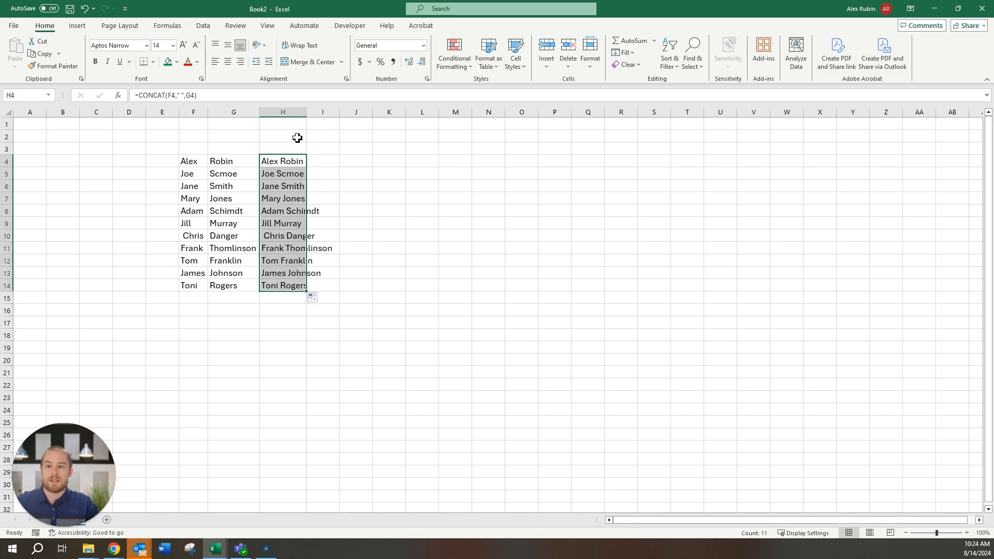
left_click(283, 112)
double_click(306, 112)
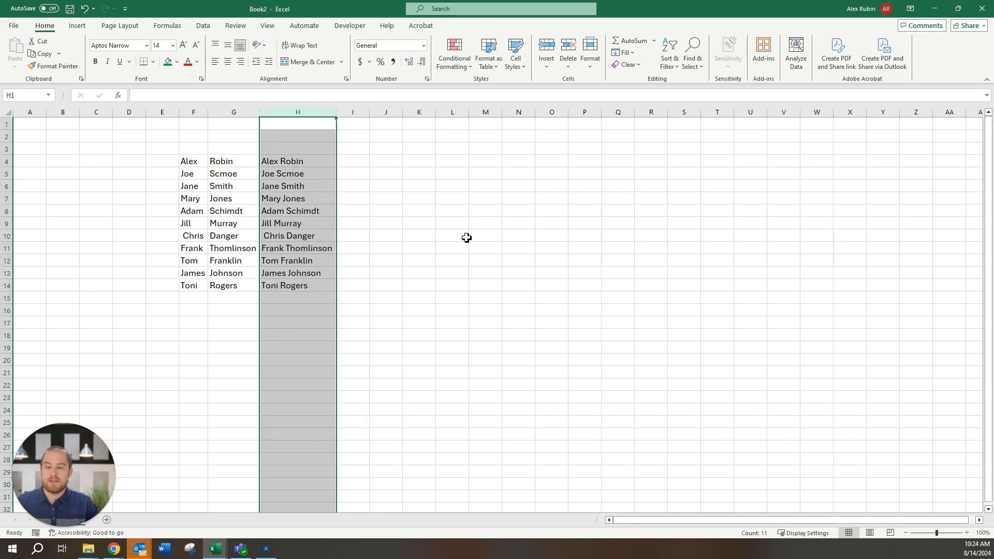
Step: Replace the CONCAT formulas in H4:H14 with their values by copying and pasting them in place as values only
left_click(282, 162)
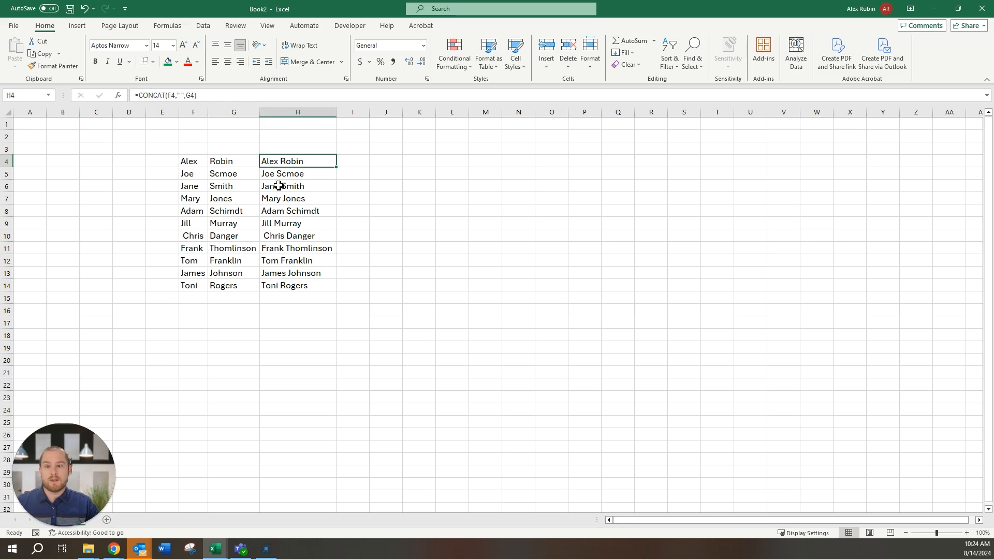
left_click(287, 288, "shift")
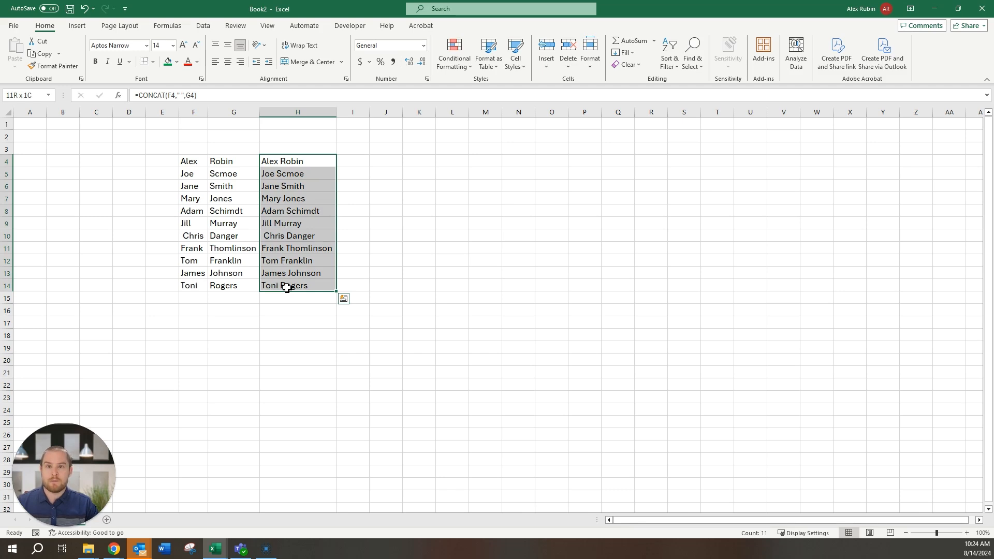
key("ctrl+c")
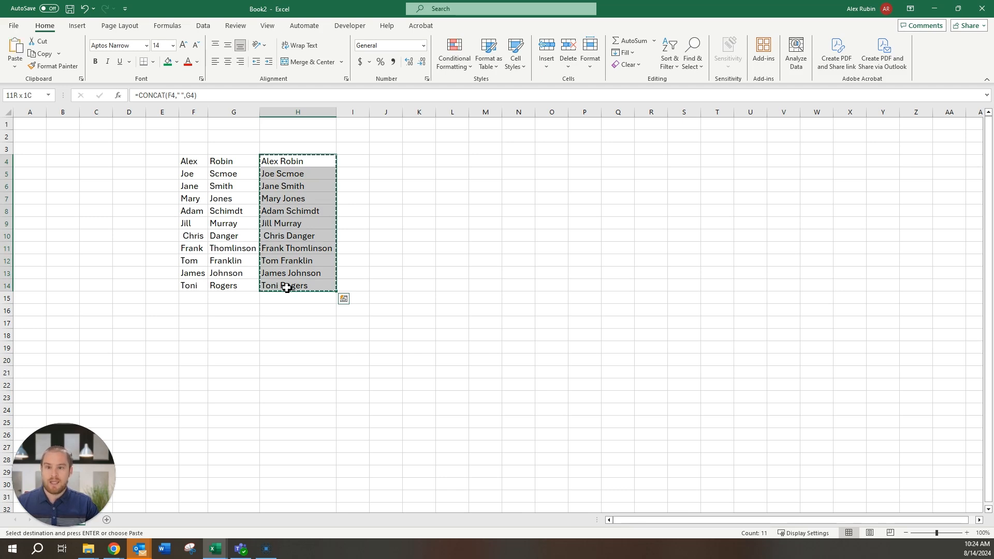
key("ctrl+v")
key("ctrl")
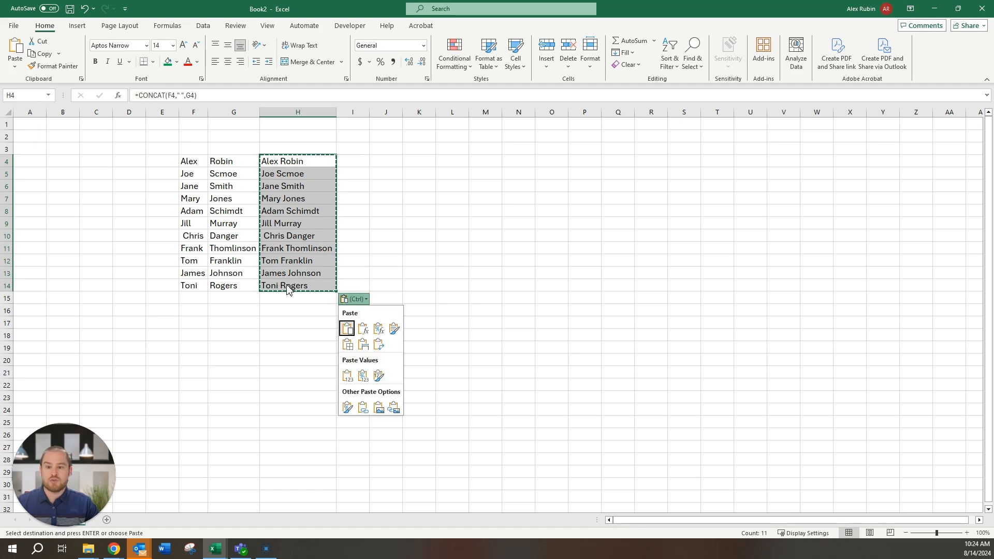
left_click(348, 378)
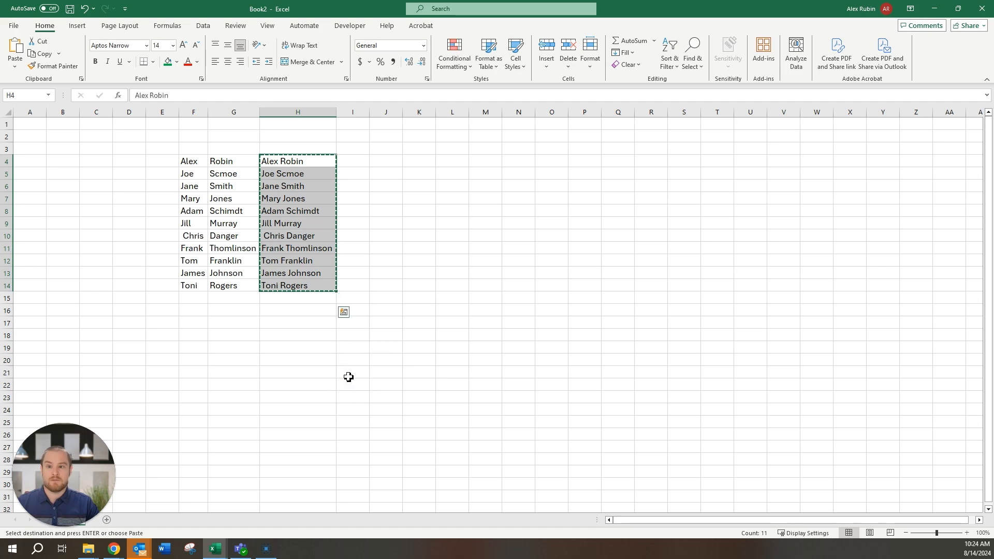
Step: Check the contents of cells H4 through H11 one by one for formulas or plain text
left_click(298, 161)
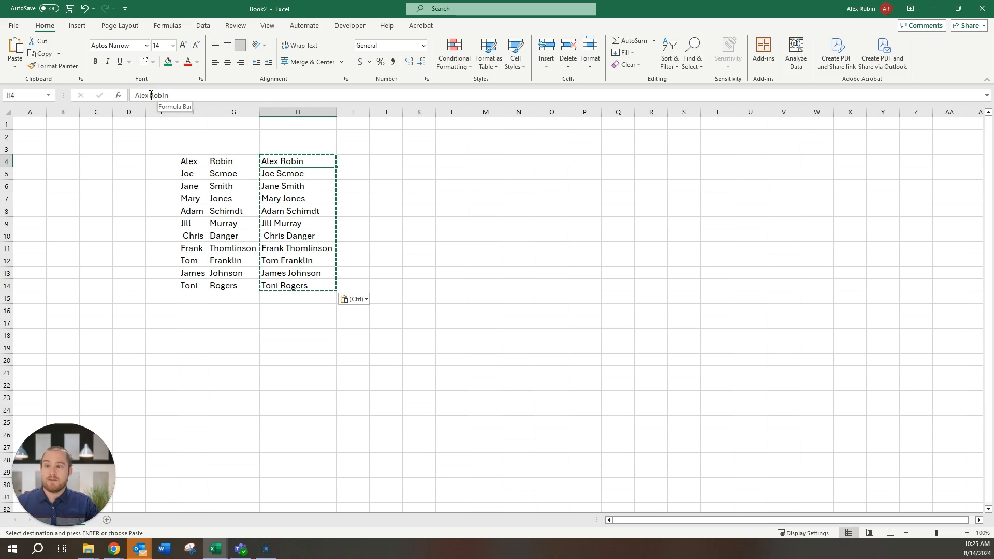
left_click(300, 176)
left_click(300, 187)
left_click(299, 201)
left_click(296, 213)
left_click(295, 225)
left_click(292, 240)
left_click(295, 252)
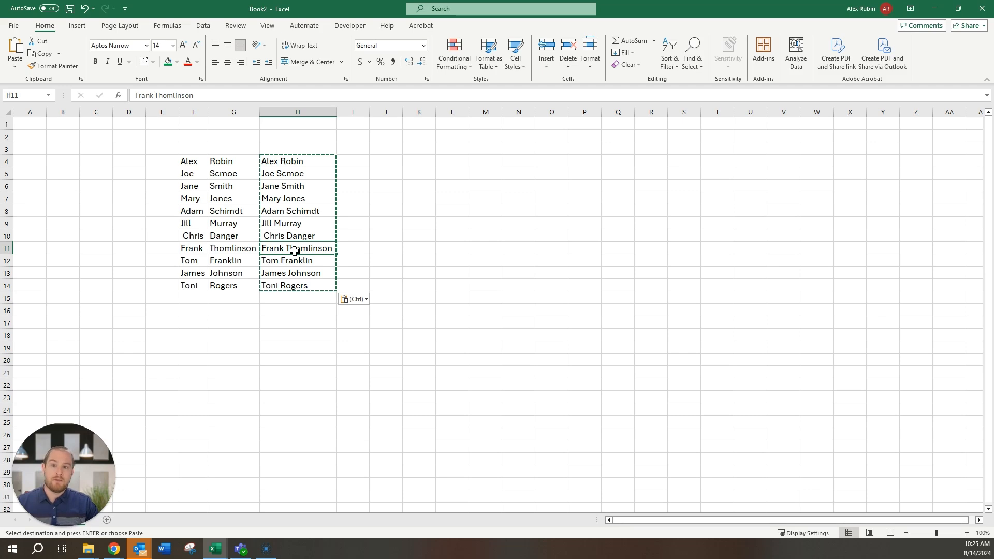
Step: Clear the contents of columns F and G, which hold the separate first and last names
left_click_drag(195, 111, 215, 111)
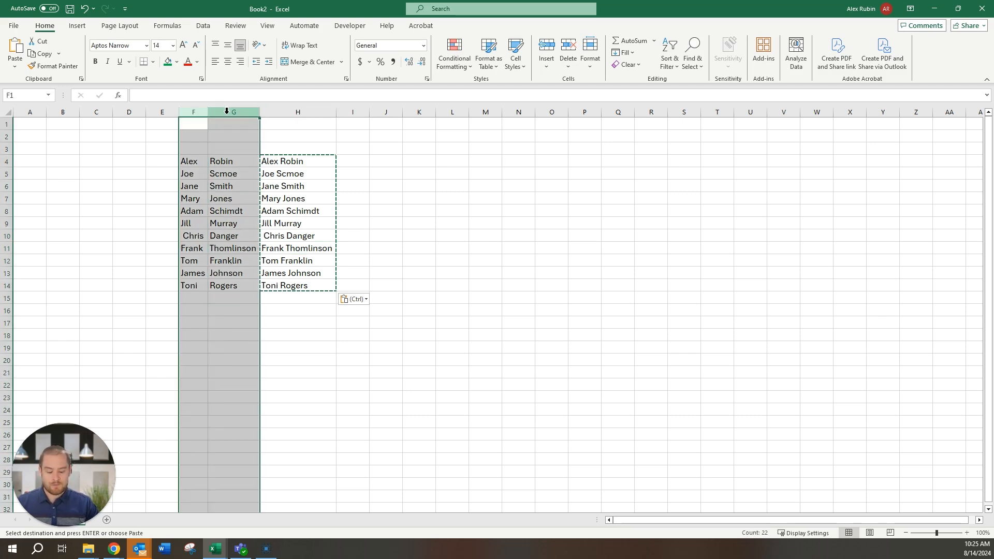
key("Delete")
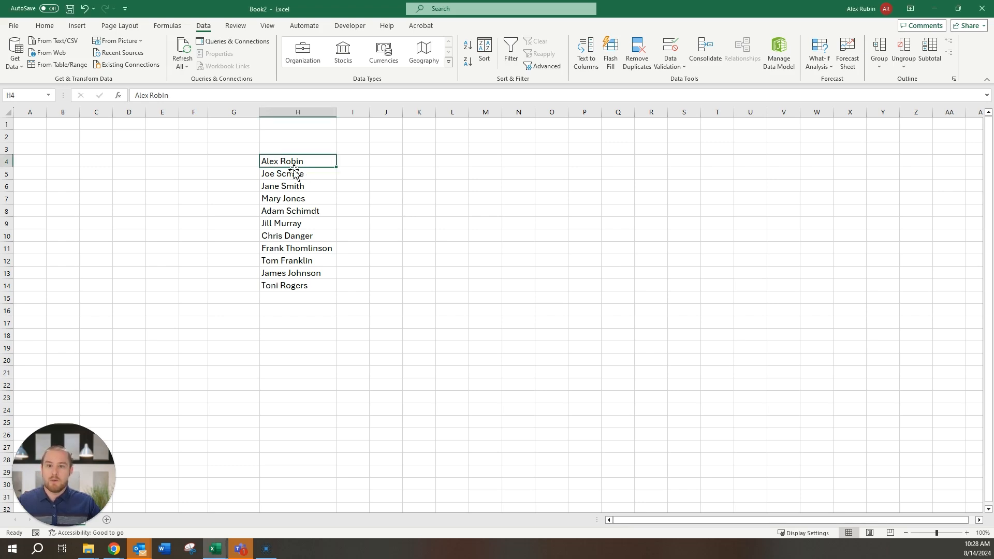
Step: Split the full names in H4:H14 with Text to Columns, using Delimited data, the Space delimiter, General format and destination $H$4
left_click(290, 288, "shift")
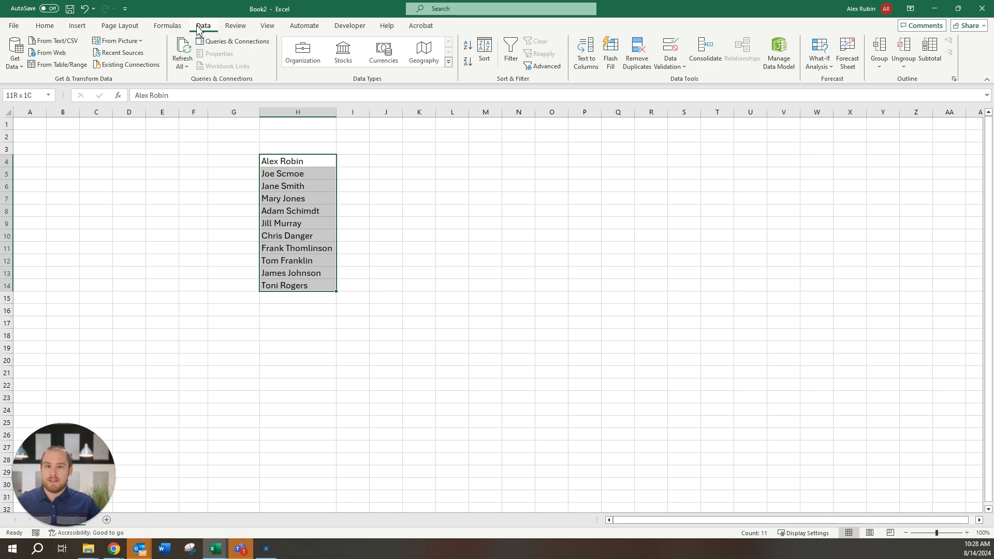
left_click(587, 58)
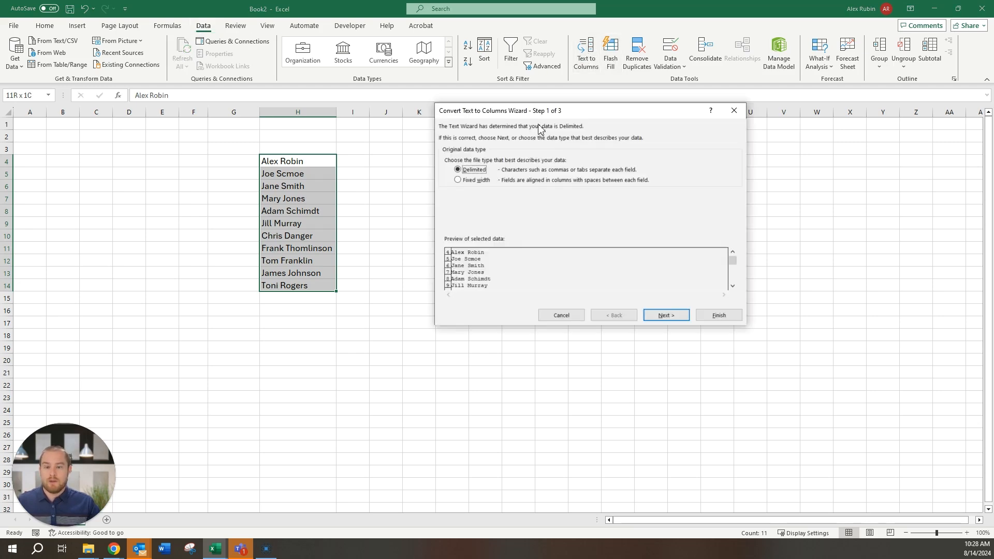
left_click(470, 173)
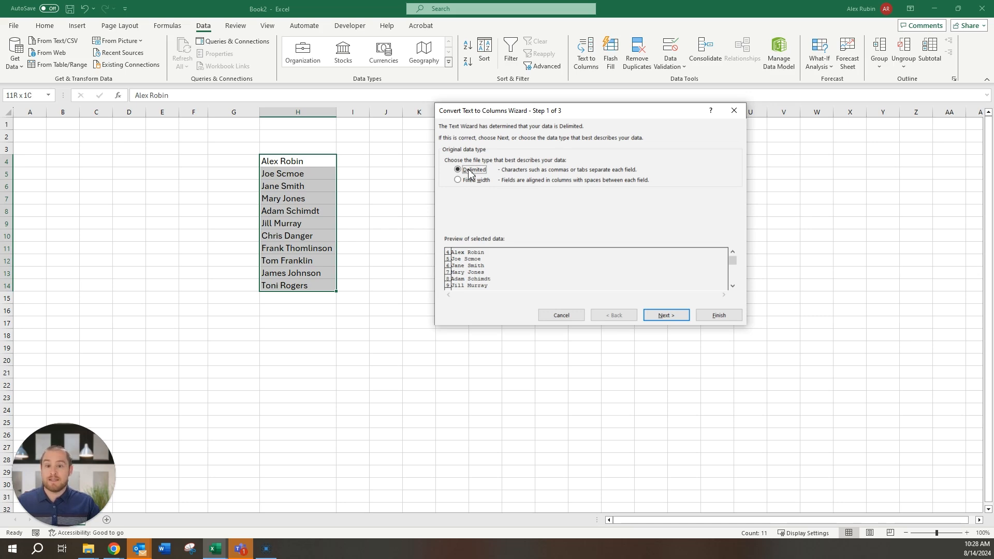
left_click(679, 319)
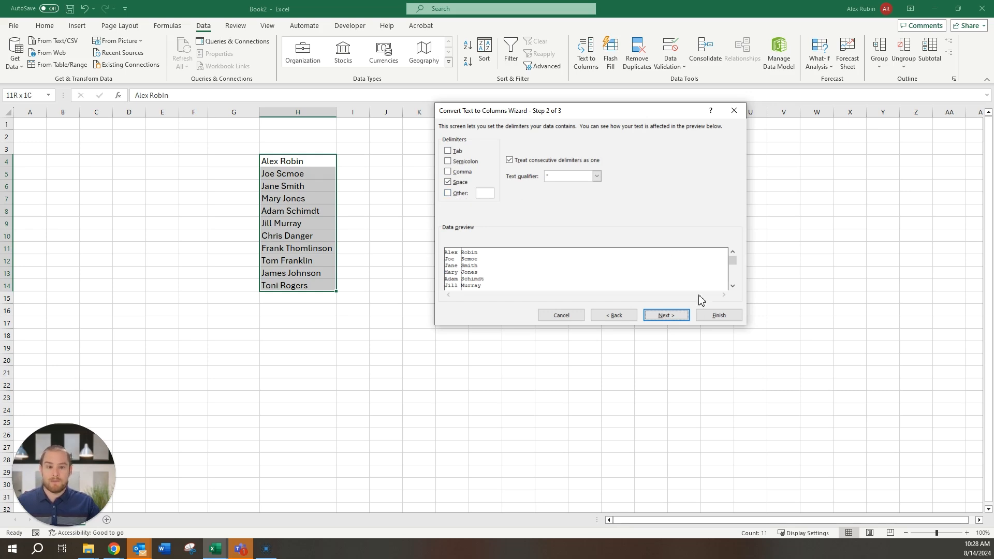
left_click(675, 316)
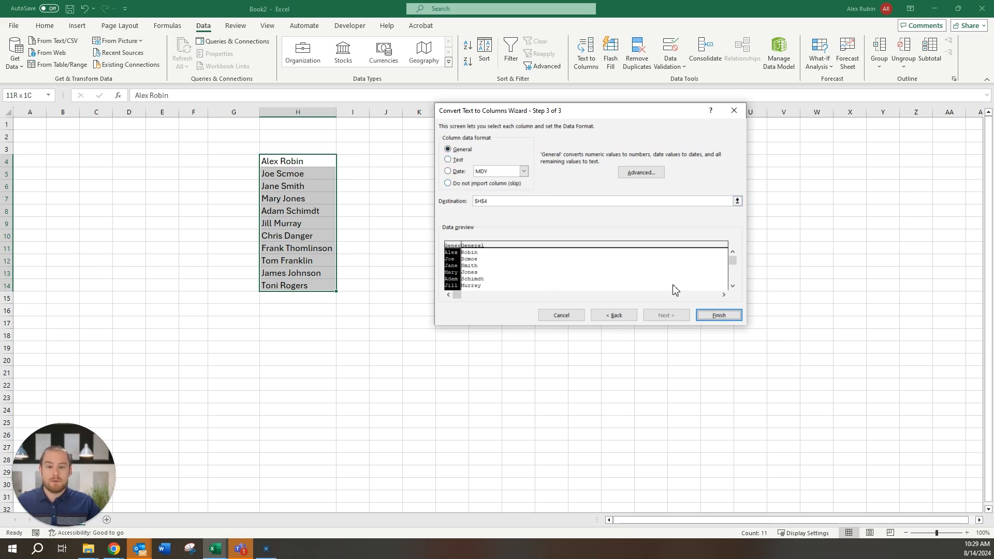
left_click(719, 317)
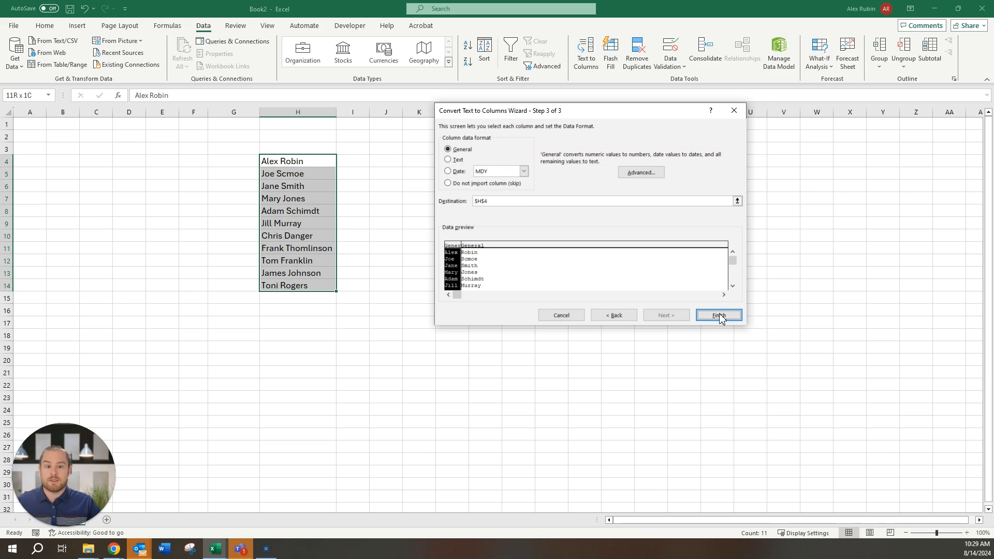